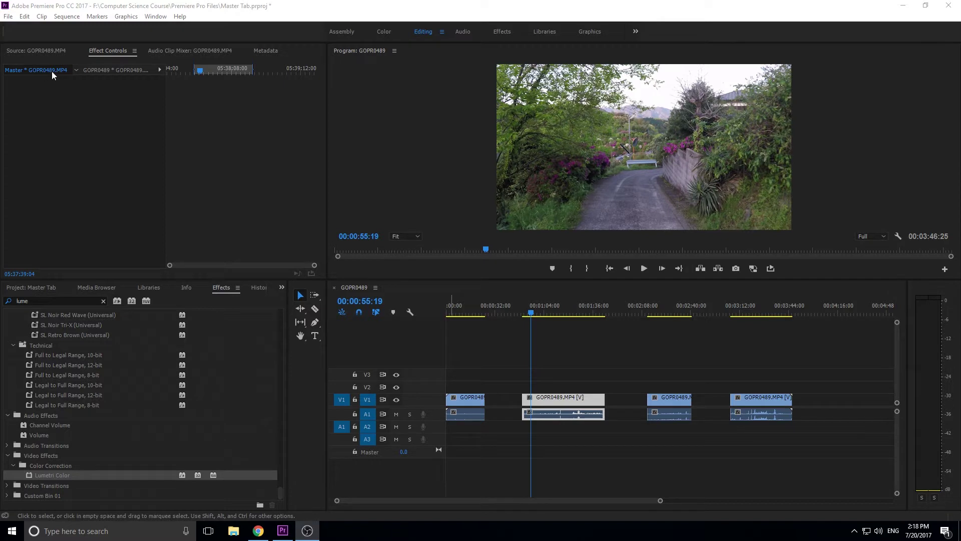
# Compare the clip and Master tabs in Effect Controls, then show the two GOPR0489 clips in the Master Tab project.
pyautogui.click(94, 70)
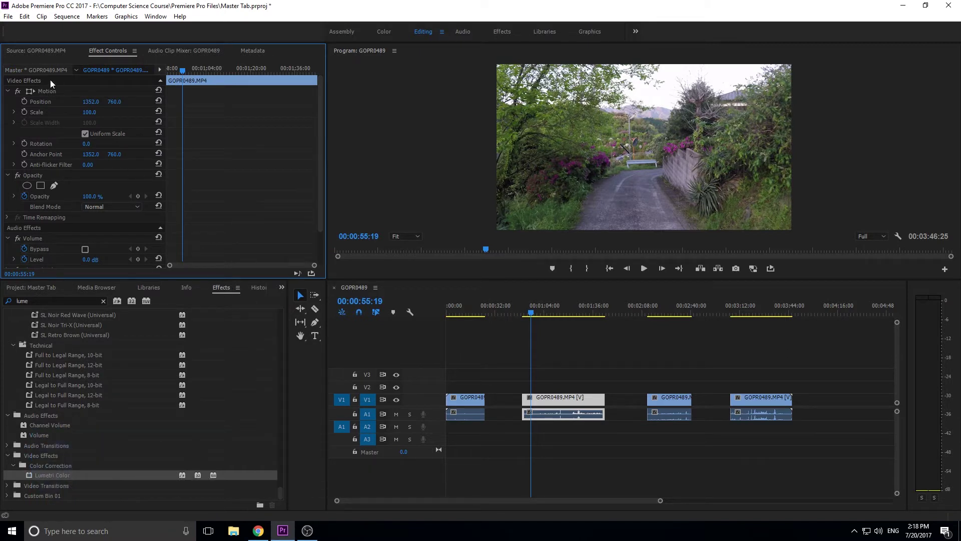
pyautogui.click(41, 70)
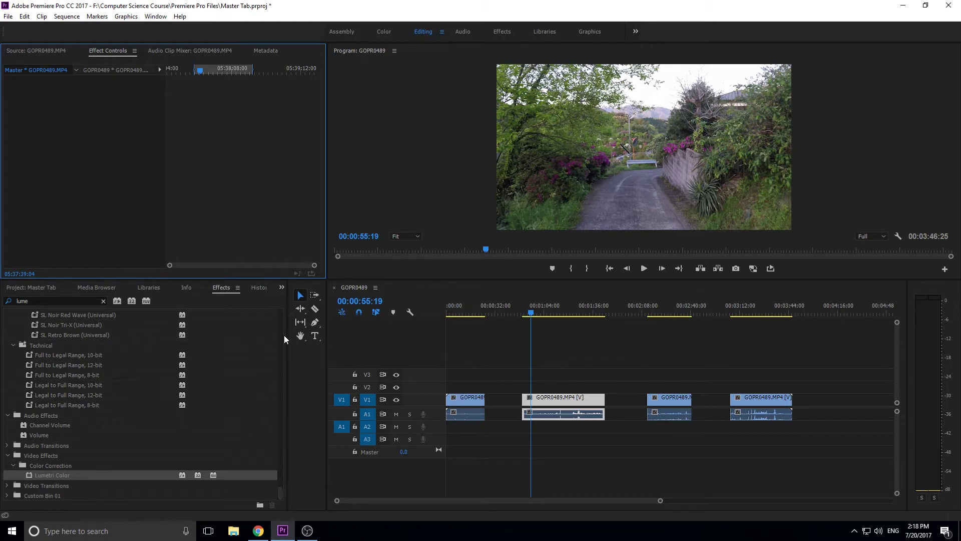
pyautogui.click(87, 290)
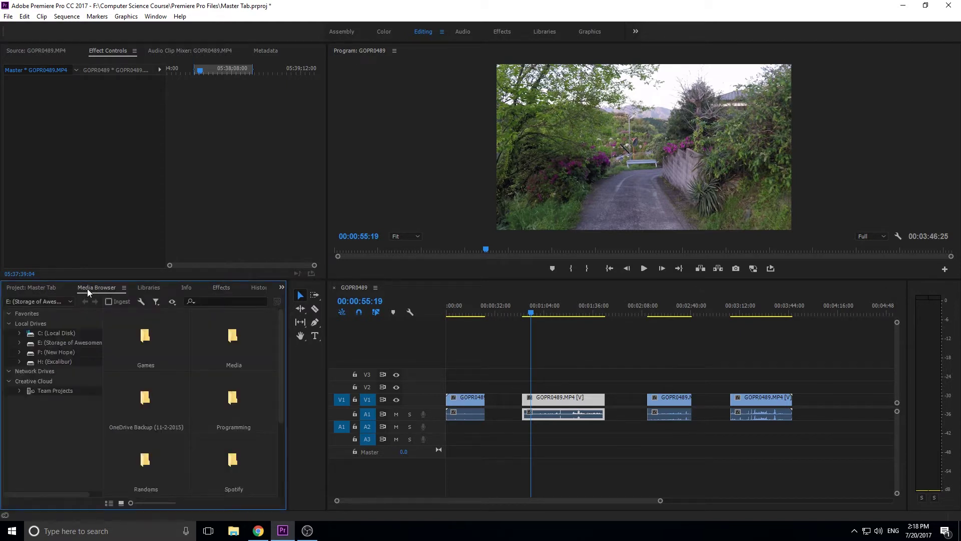
pyautogui.click(52, 288)
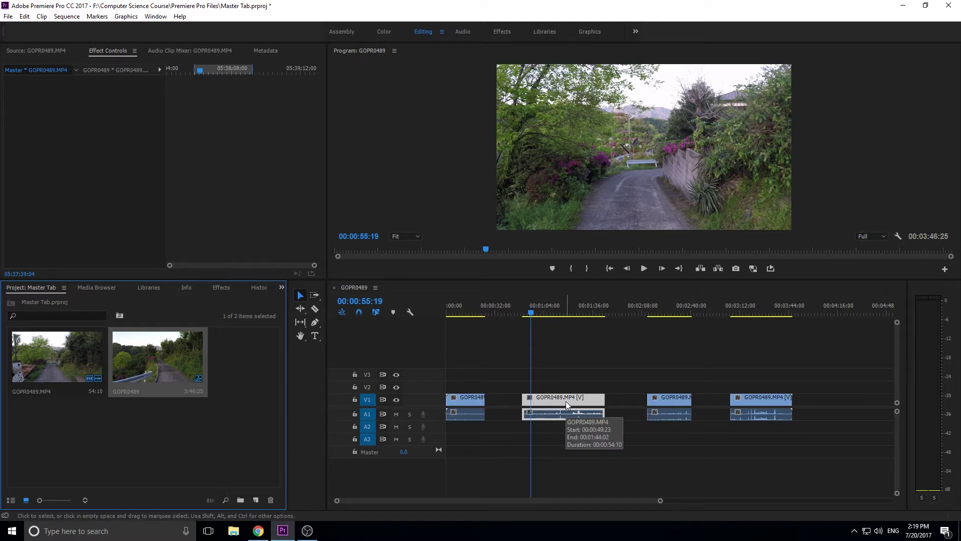
# Scrub the sequence and park the playhead at 00:01:11:21 in the second clip, then open File > New.
pyautogui.click(662, 313)
pyautogui.click(749, 304)
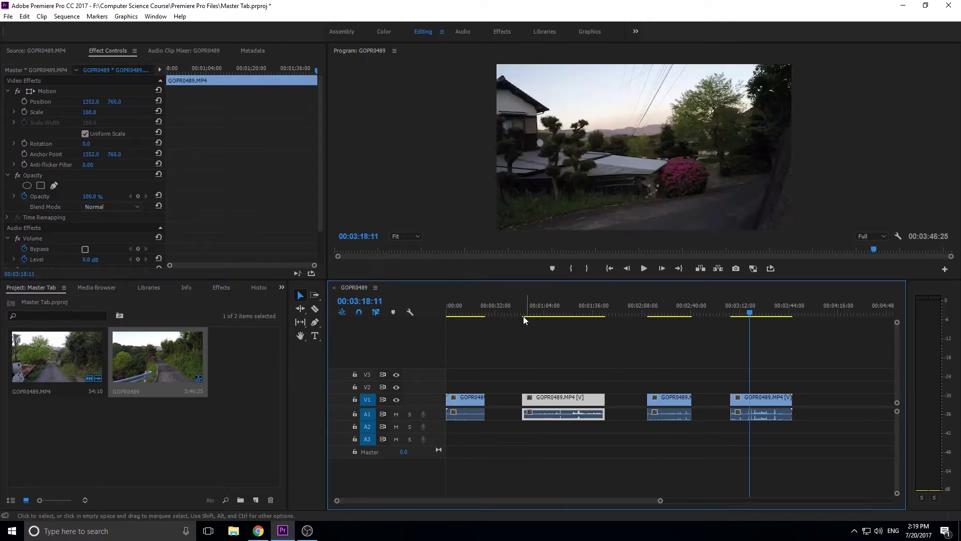
pyautogui.click(470, 302)
pyautogui.click(465, 303)
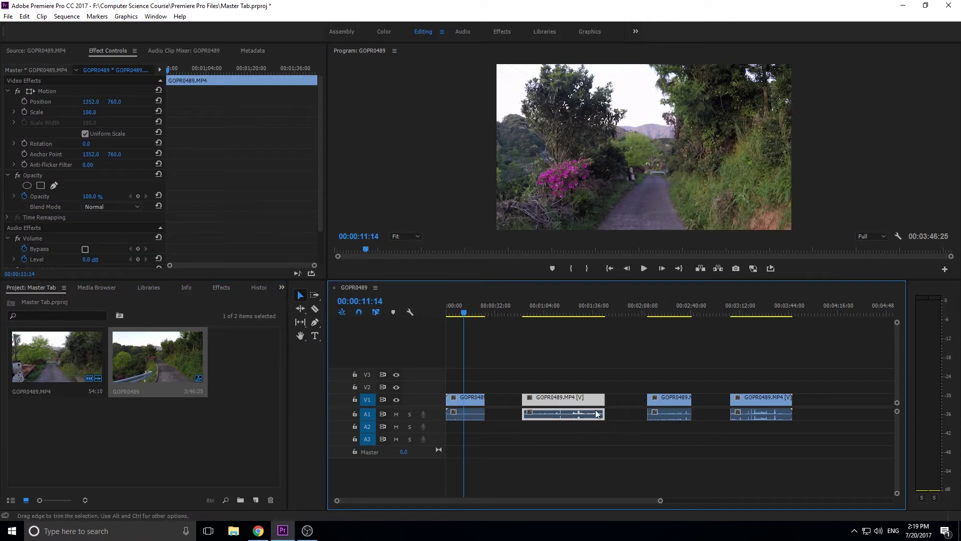
pyautogui.click(558, 312)
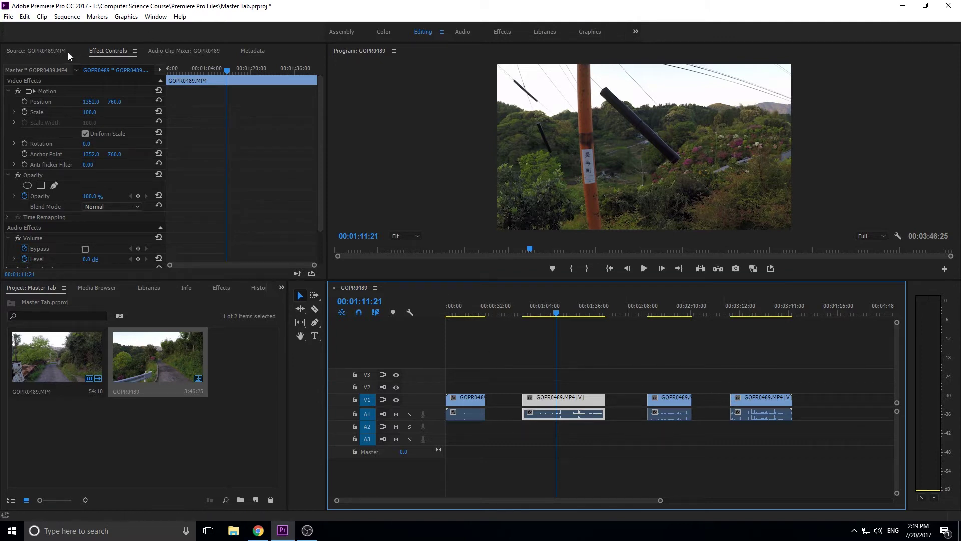
pyautogui.click(9, 16)
pyautogui.moveTo(28, 30)
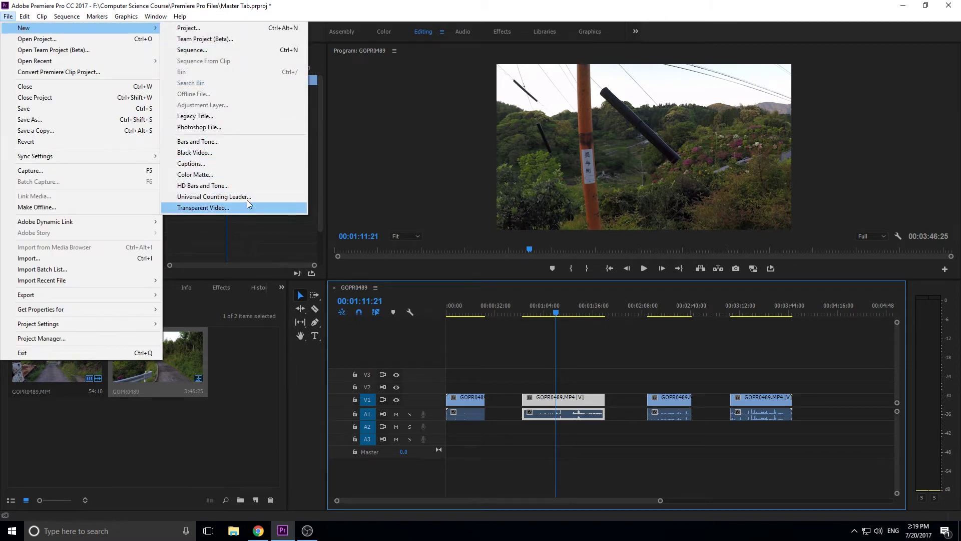
# Close the File menu and deselect the clips by clicking empty timeline space.
pyautogui.click(463, 373)
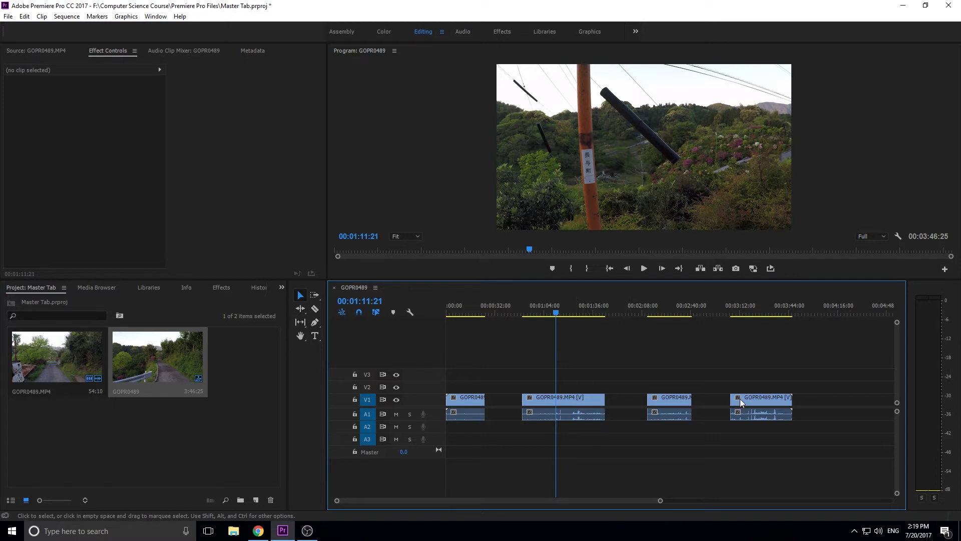
# Apply Lumetri Color to the second GOPR0489.MP4 clip on V1 and raise its Exposure to 1.2.
pyautogui.click(564, 408)
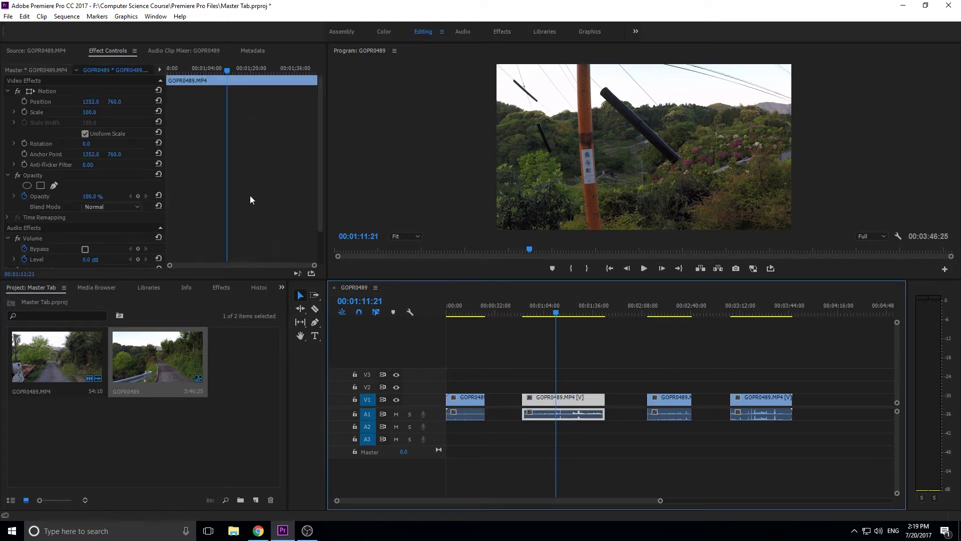
pyautogui.scroll(-3, 128, 205)
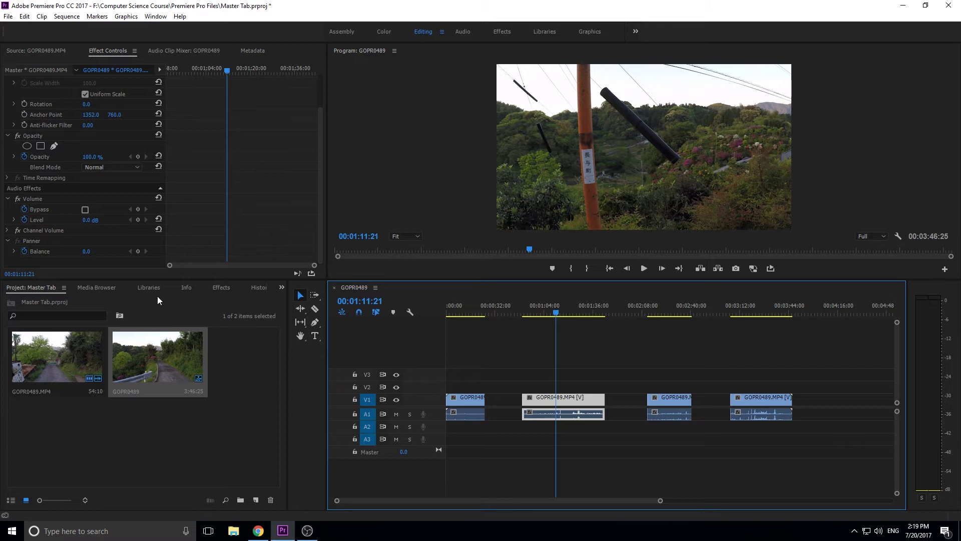
pyautogui.hotkey('shift', '7')
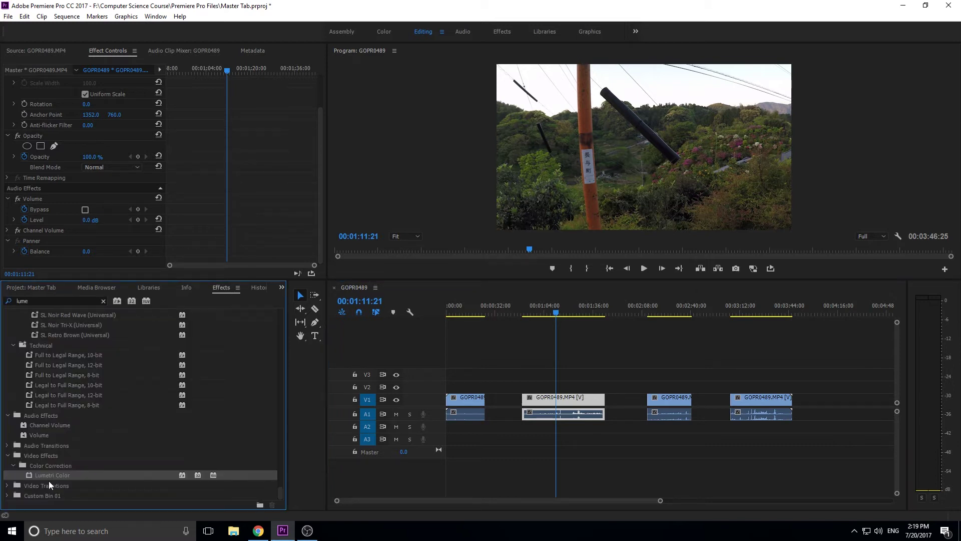
pyautogui.moveTo(49, 478); pyautogui.dragTo(564, 400)
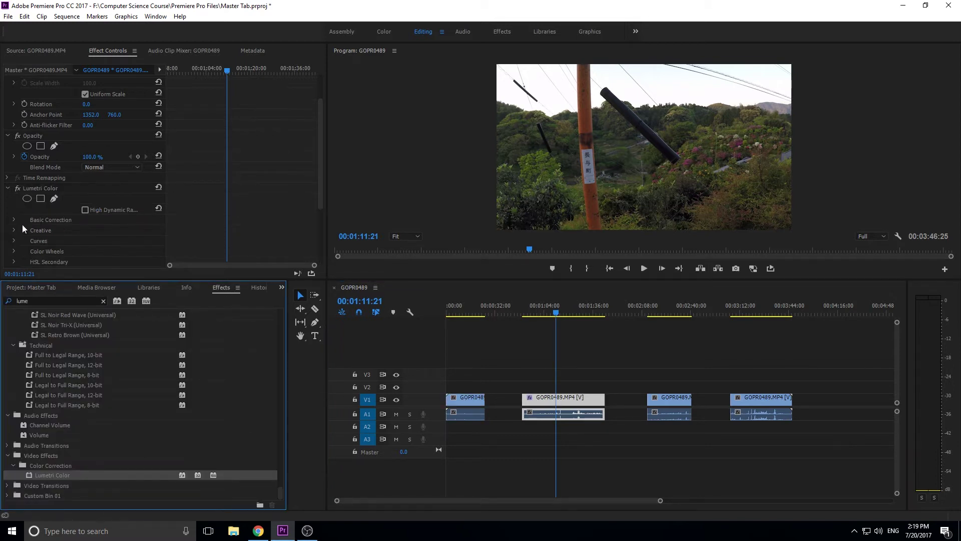
pyautogui.click(20, 221)
pyautogui.scroll(-2, 36, 244)
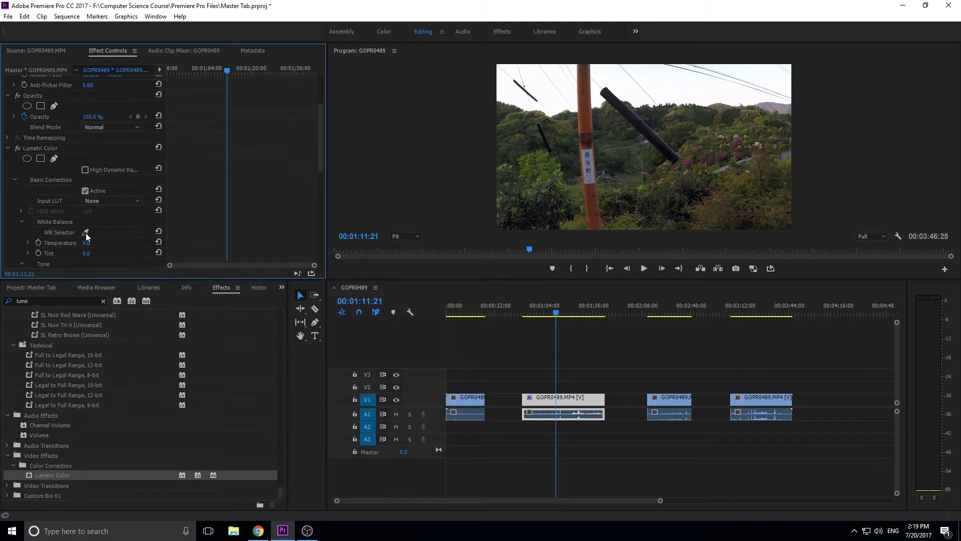
pyautogui.scroll(-2, 85, 233)
pyautogui.moveTo(89, 234); pyautogui.dragTo(96, 235)
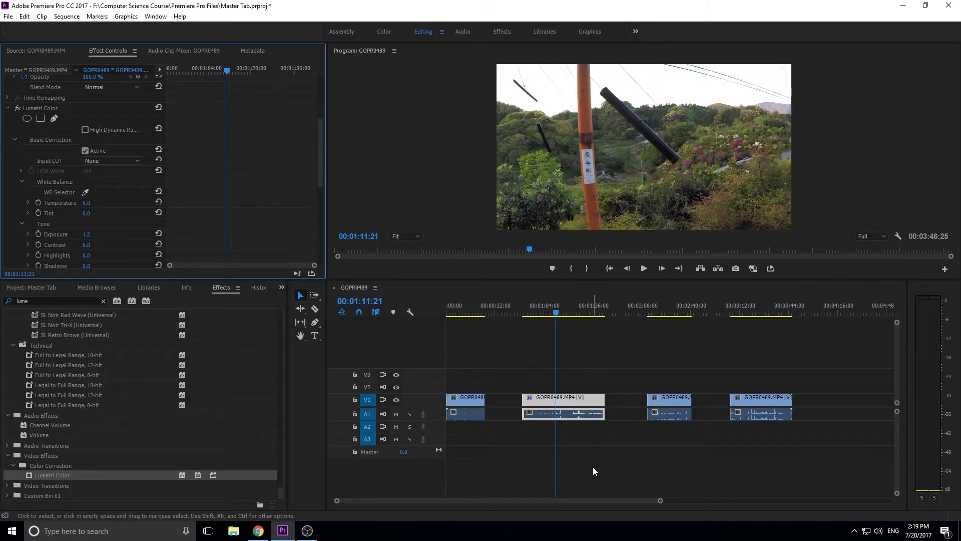
pyautogui.click(665, 403)
pyautogui.click(675, 313)
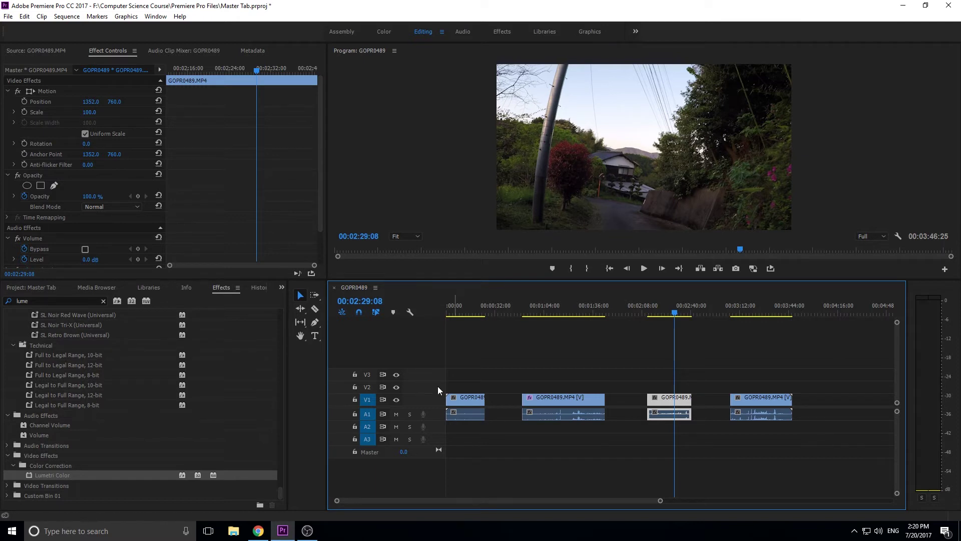
# Delete Lumetri Color from the second GOPR0489.MP4 clip, restoring its original darker exposure.
pyautogui.click(562, 313)
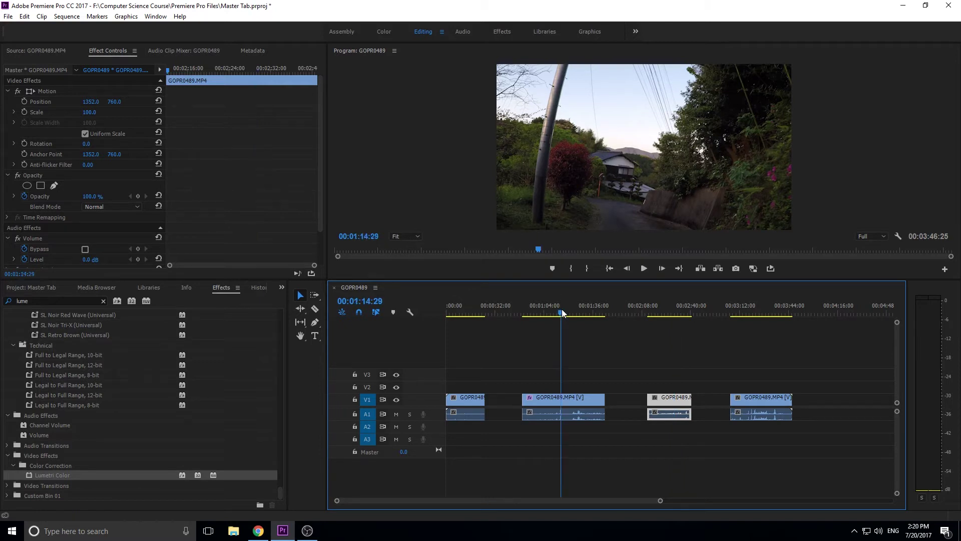
pyautogui.click(47, 71)
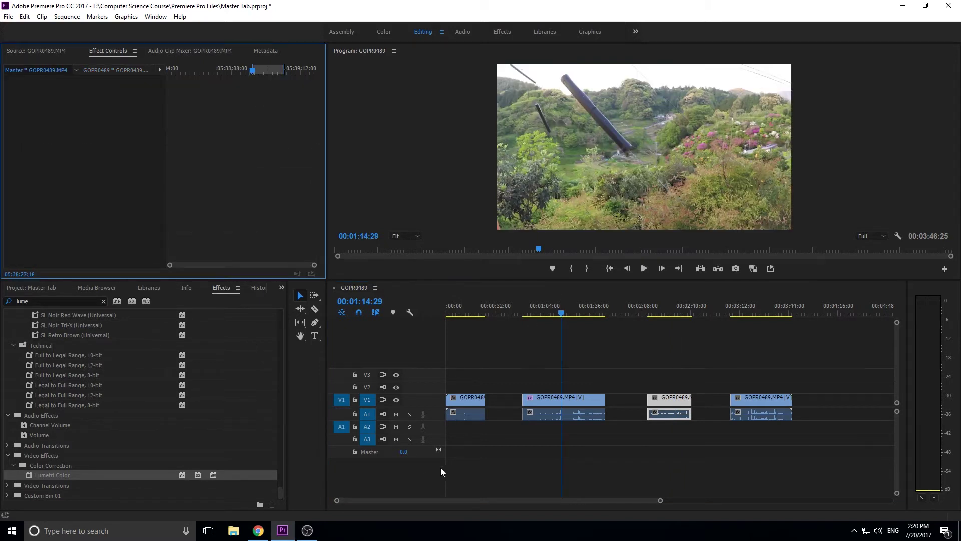
pyautogui.click(560, 397)
pyautogui.scroll(-2, 76, 218)
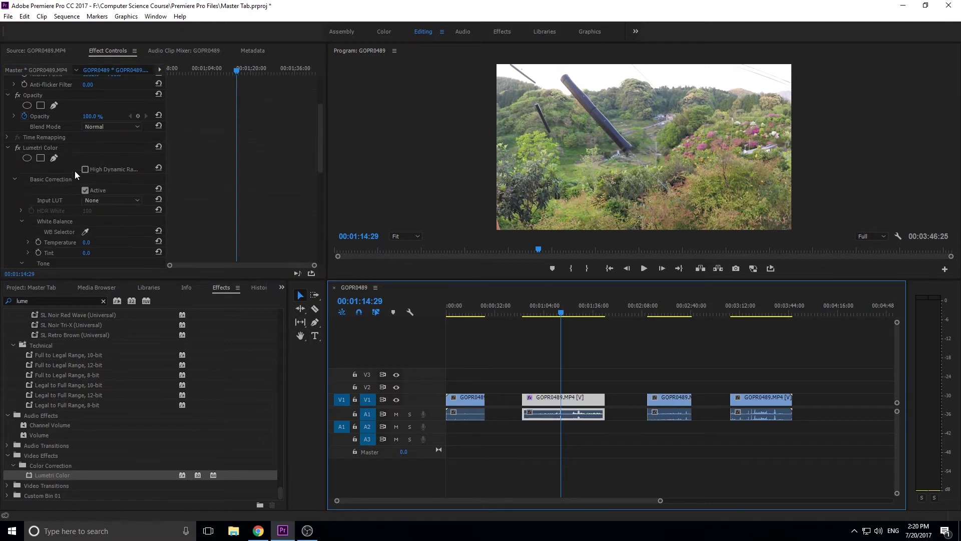
pyautogui.click(56, 148)
pyautogui.press('Delete')
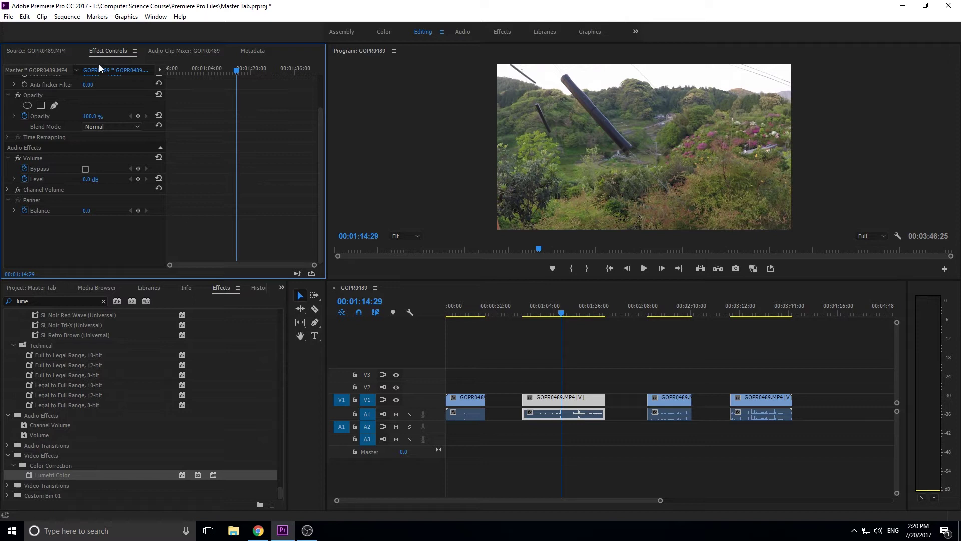
# Switch between the clip and Master tabs to view the GOPR0489 master clip's empty effects.
pyautogui.click(14, 71)
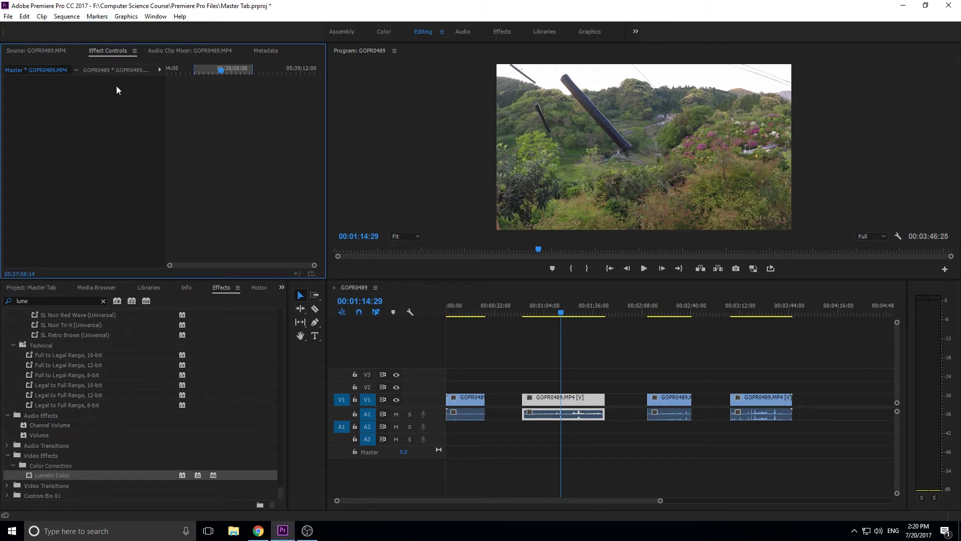
pyautogui.click(106, 70)
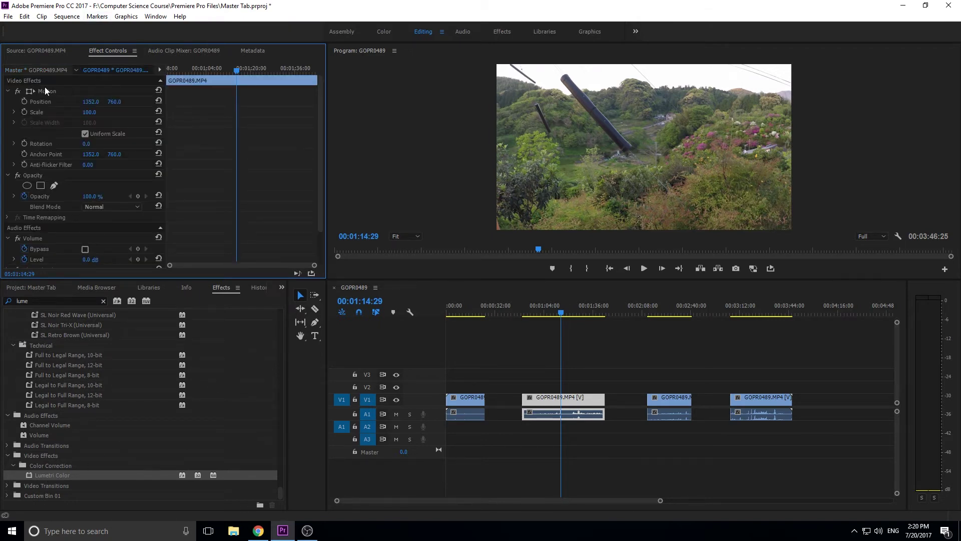
pyautogui.click(31, 66)
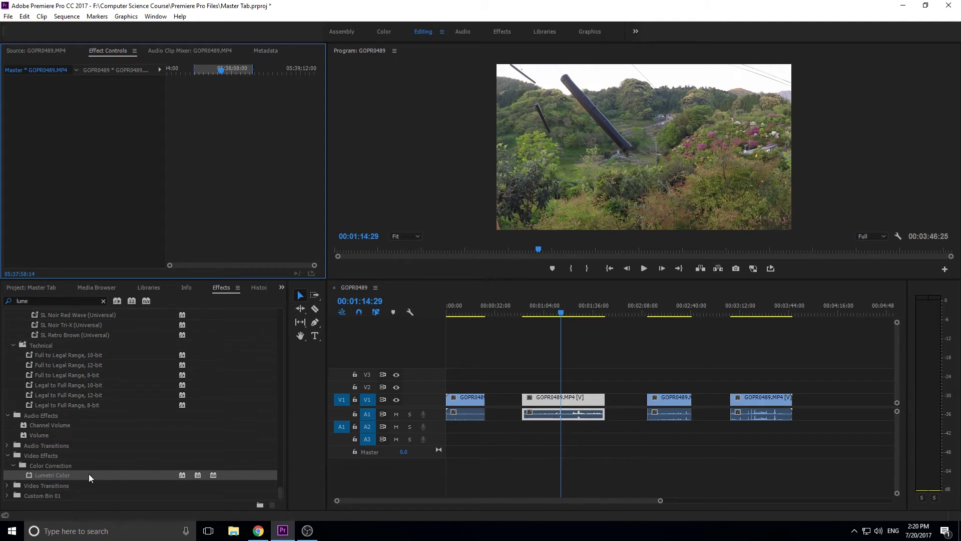
# Apply Lumetri Color to the GOPR0489 master clip and push Basic Correction Tint to -162.
pyautogui.moveTo(58, 476); pyautogui.dragTo(58, 106)
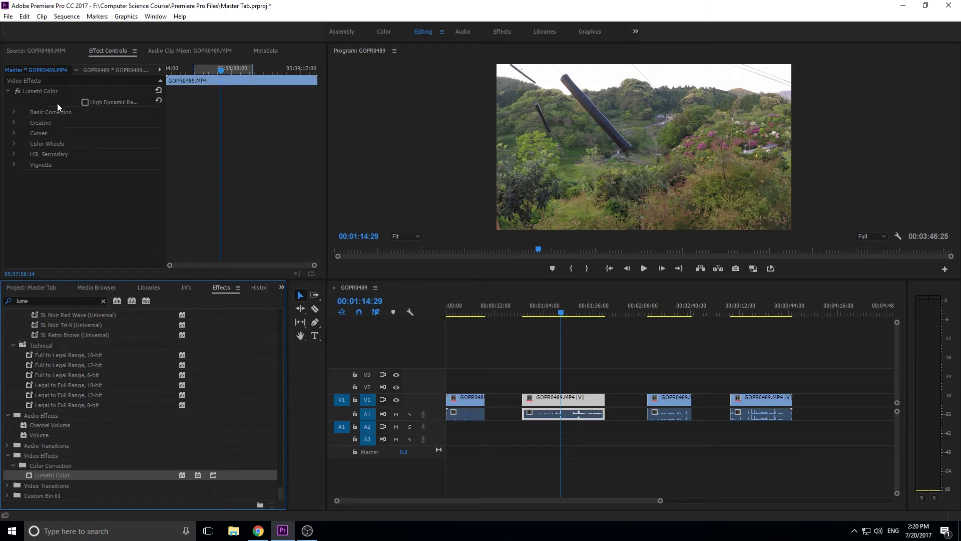
pyautogui.click(13, 112)
pyautogui.scroll(-1, 109, 196)
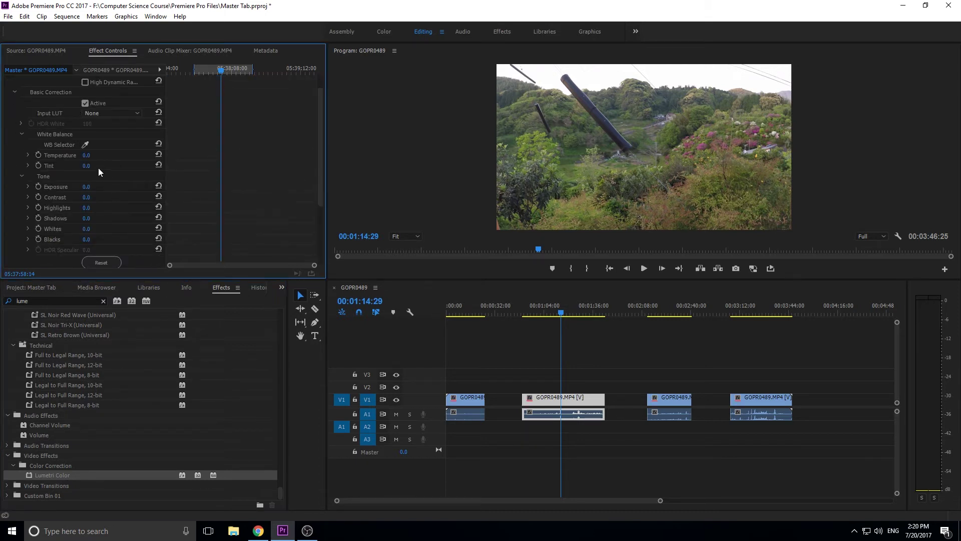
pyautogui.moveTo(87, 166); pyautogui.dragTo(150, 165)
pyautogui.moveTo(88, 166); pyautogui.dragTo(50, 166)
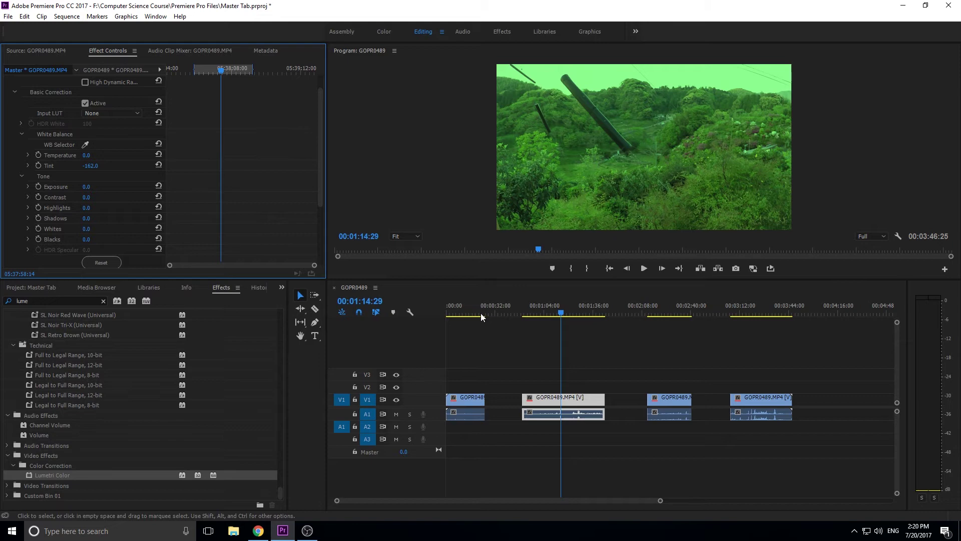
# Check the green cast on the first, third and last clip instances, then show the project bin.
pyautogui.click(452, 313)
pyautogui.click(671, 311)
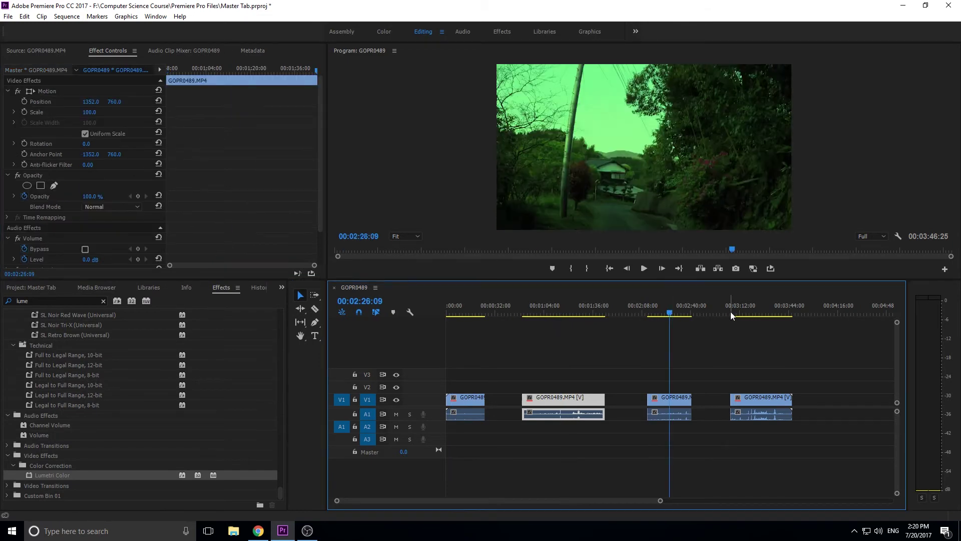
pyautogui.click(751, 306)
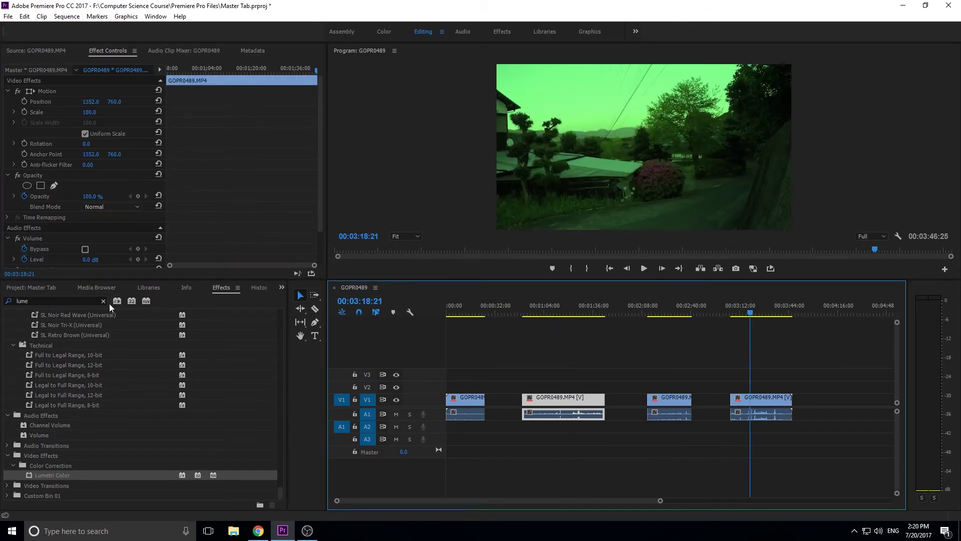
pyautogui.click(47, 284)
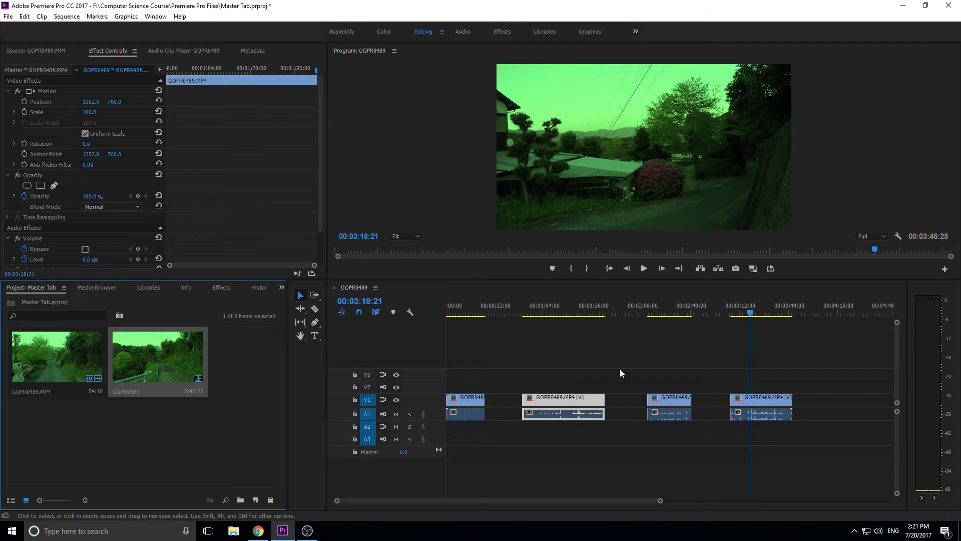
pyautogui.click(673, 396)
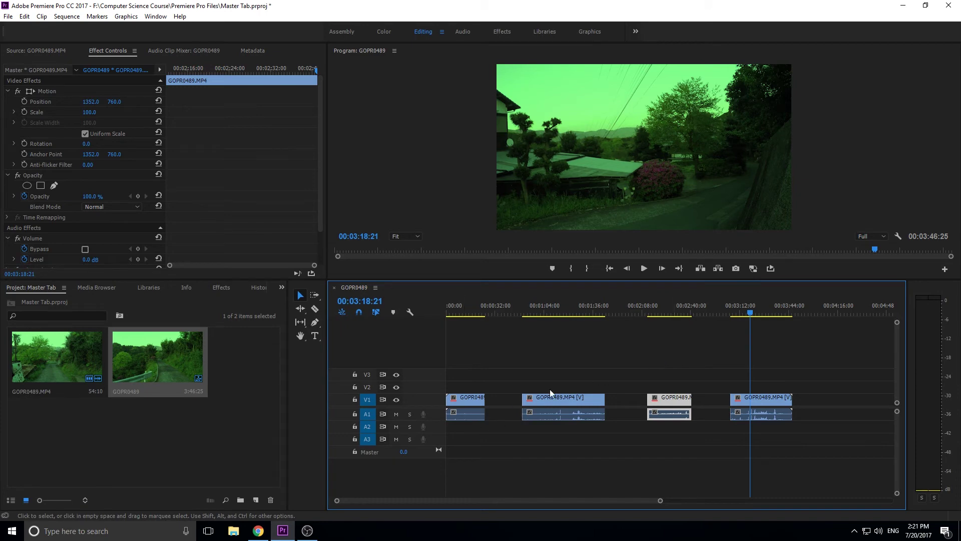
# In the master clip's Lumetri Color, bring Tint back from -162 to a near-neutral 4.0.
pyautogui.click(656, 305)
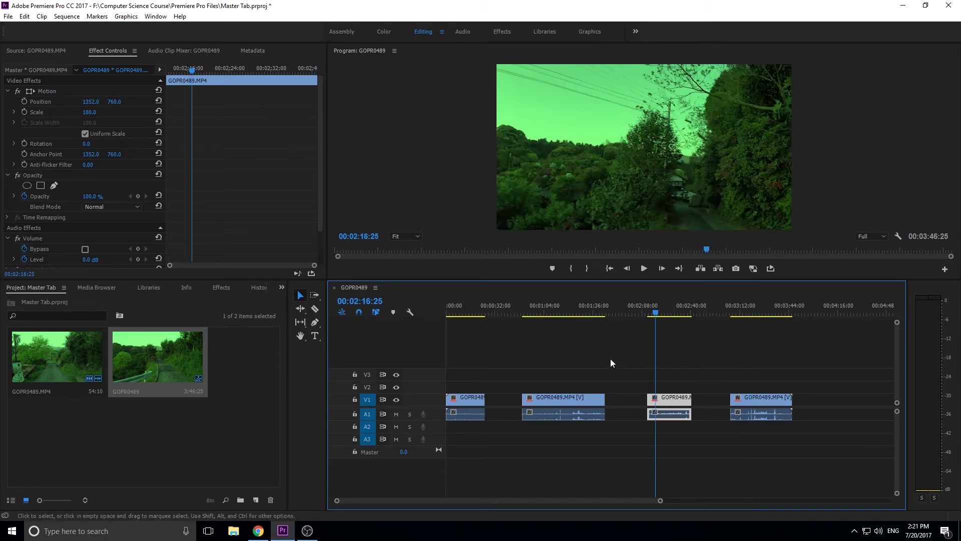
pyautogui.click(41, 69)
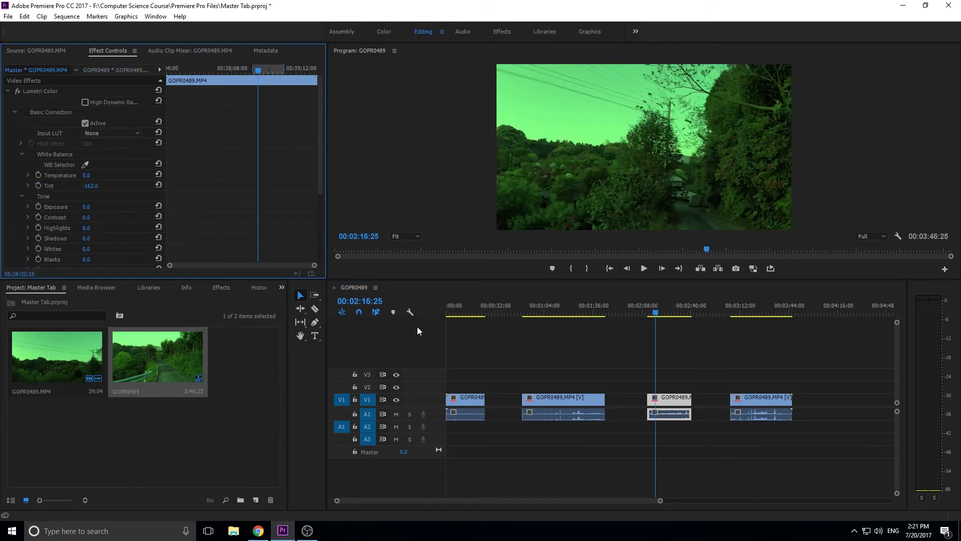
pyautogui.click(572, 417)
pyautogui.click(54, 71)
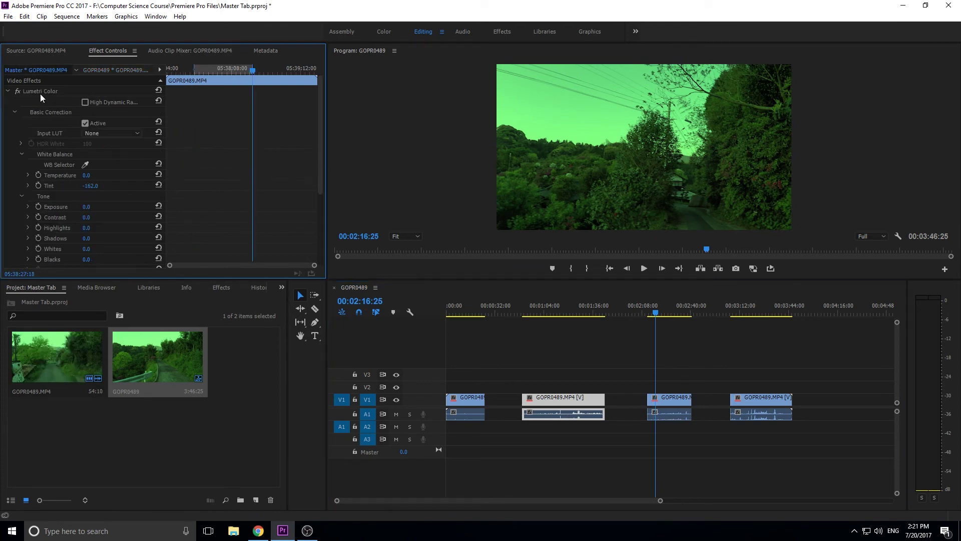
pyautogui.moveTo(90, 186); pyautogui.dragTo(90, 231)
# Lower master Highlights to -150.0 and preview the second clip's restored natural colour.
pyautogui.scroll(-1, 89, 233)
pyautogui.scroll(-1, 88, 235)
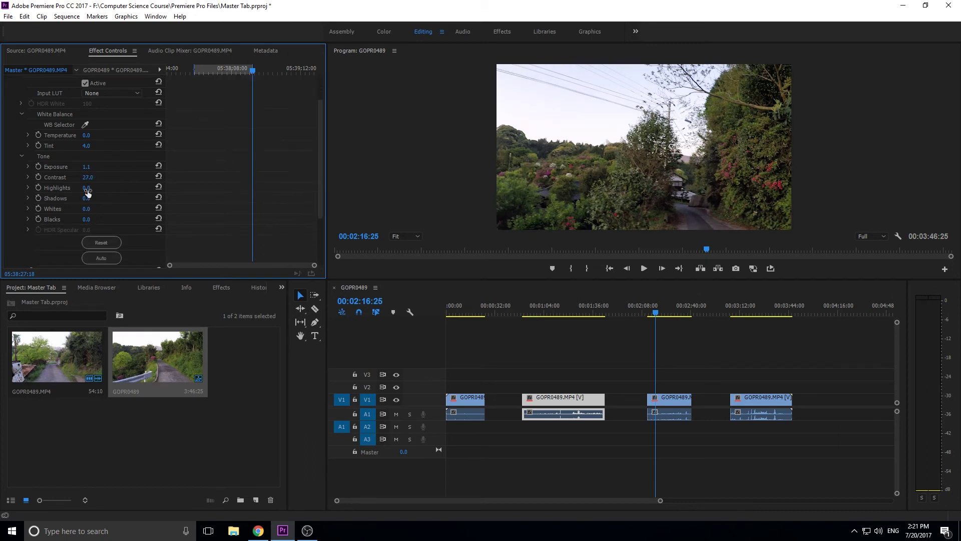
pyautogui.moveTo(88, 190); pyautogui.dragTo(65, 190)
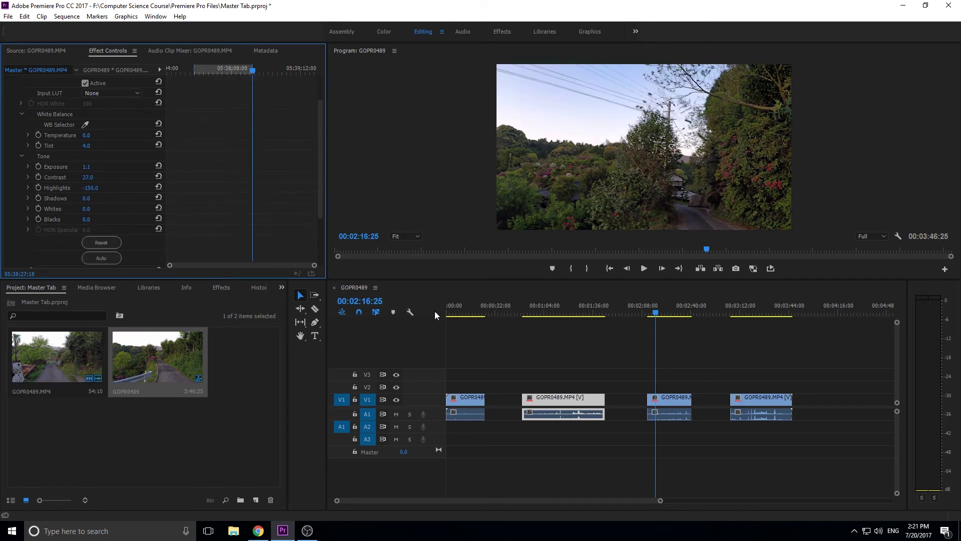
pyautogui.click(569, 305)
pyautogui.moveTo(568, 311); pyautogui.dragTo(575, 312)
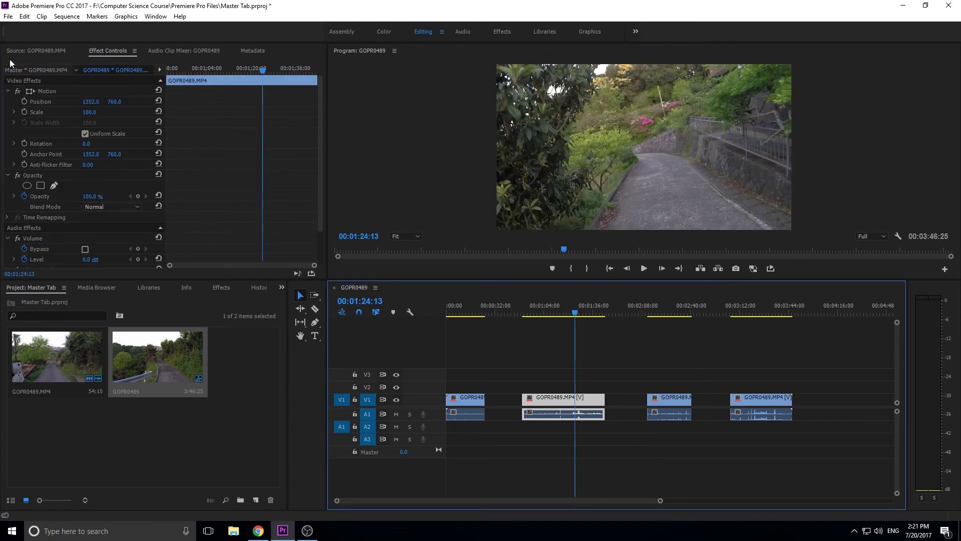
pyautogui.click(15, 71)
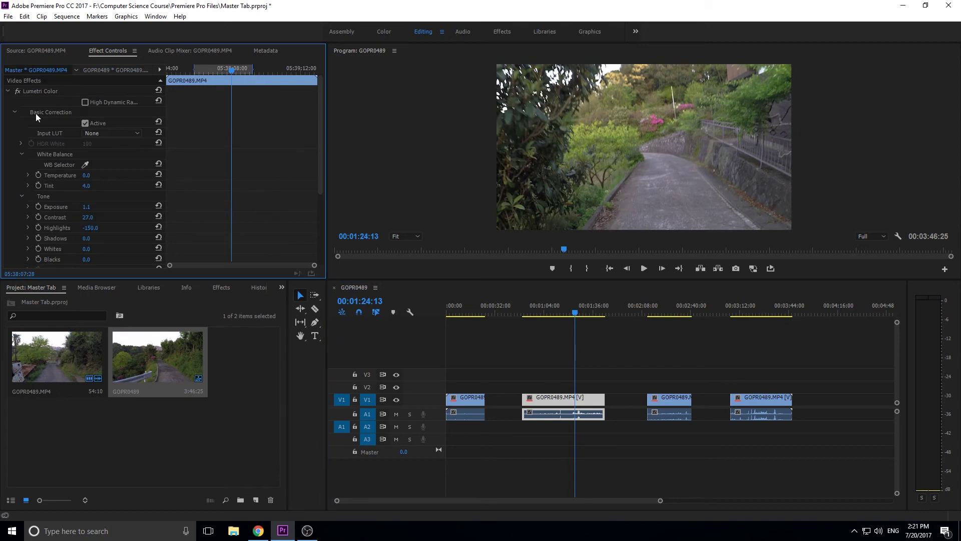
pyautogui.click(650, 311)
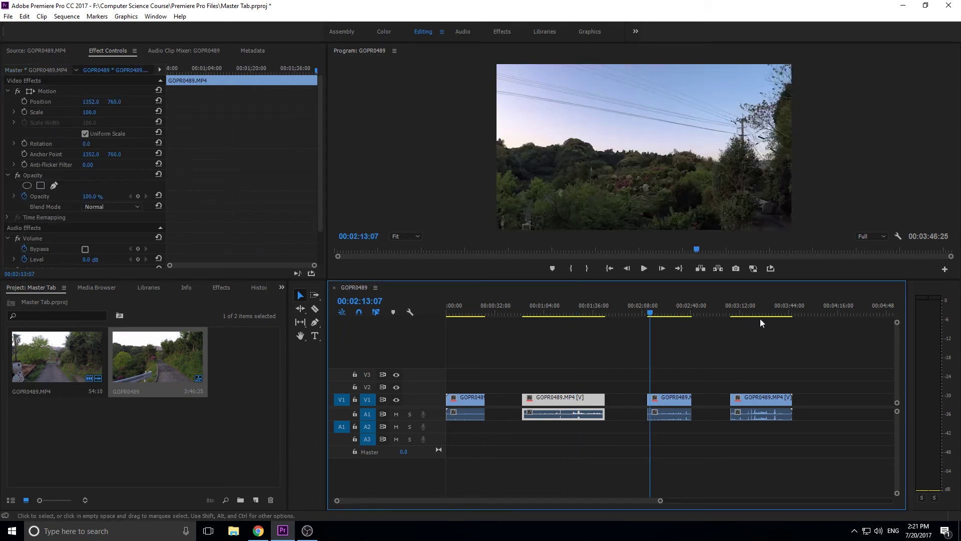
# Preview the fourth clip, then select the third V1 clip and confirm it shares the master Lumetri correction.
pyautogui.click(753, 318)
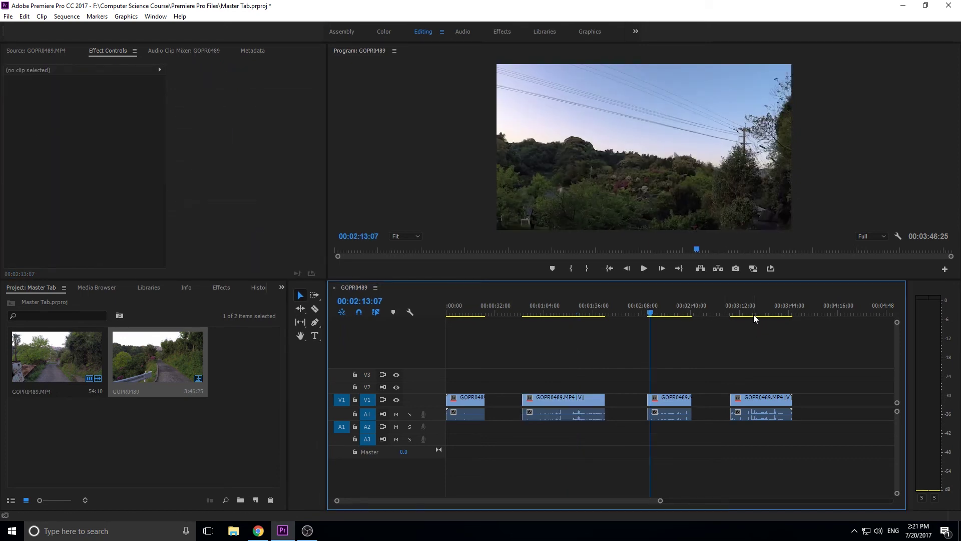
pyautogui.click(750, 313)
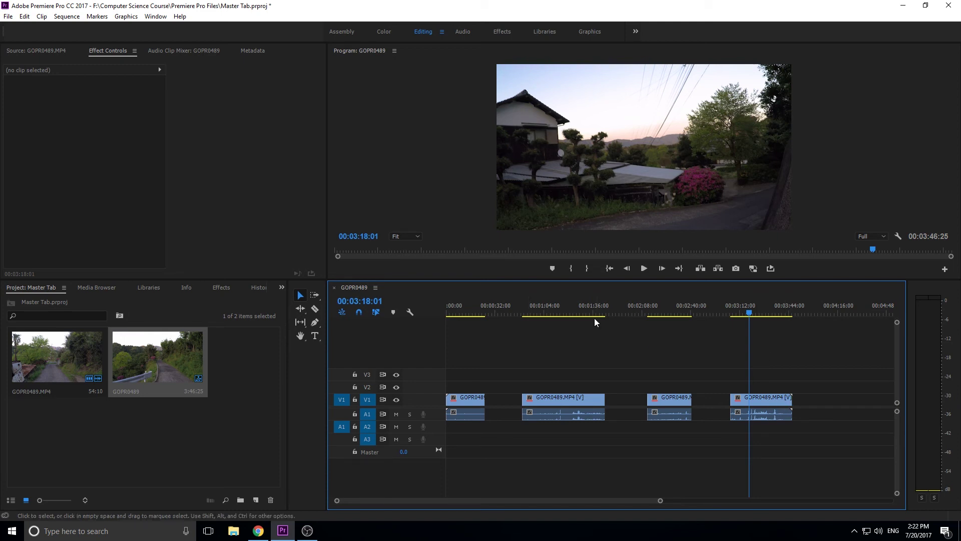
pyautogui.click(671, 307)
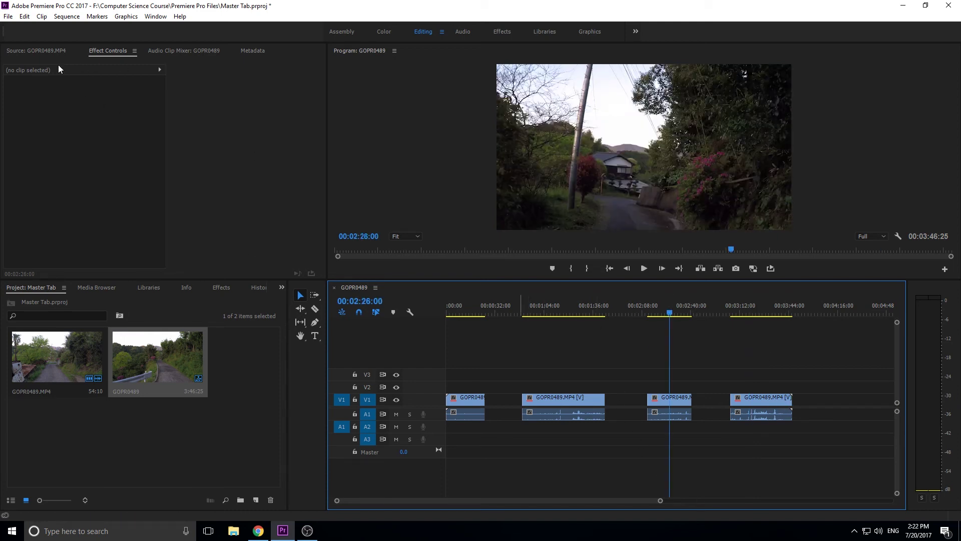
pyautogui.click(677, 401)
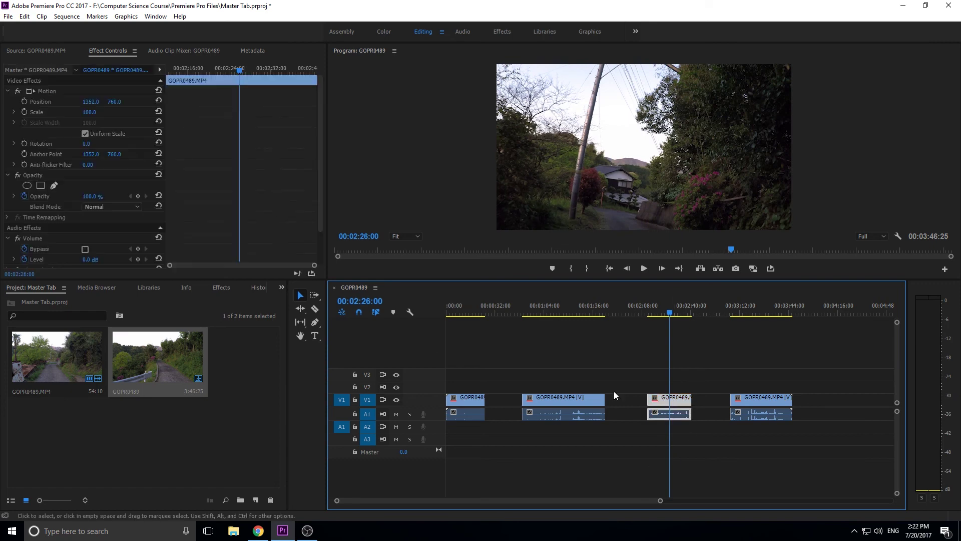
pyautogui.click(51, 71)
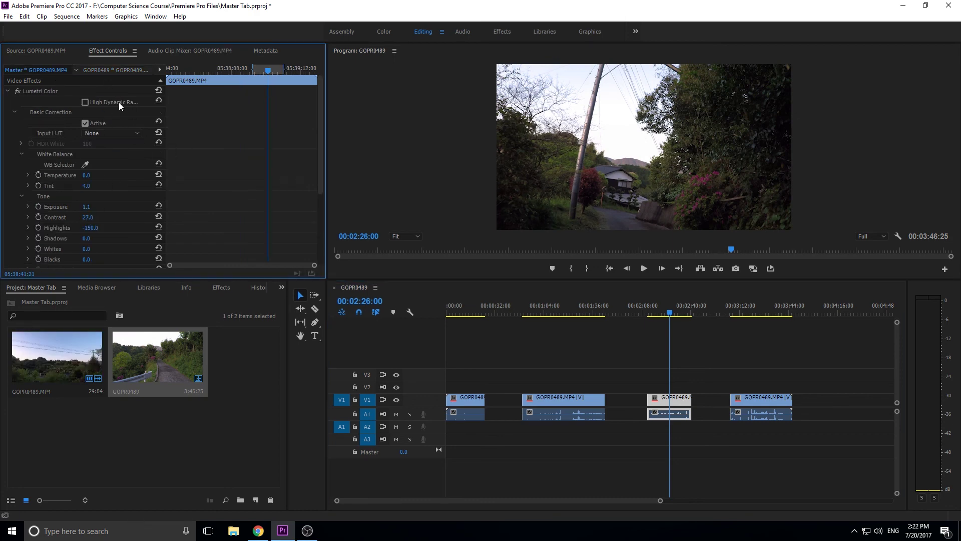